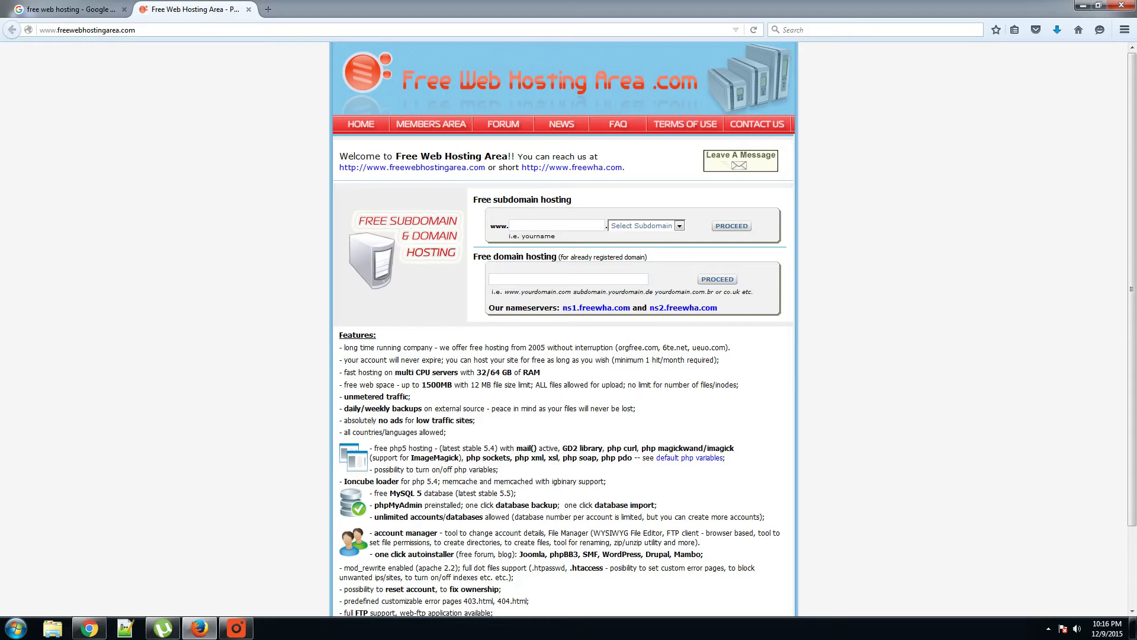
# Step: Enter startandfly as the subdomain with a .ueuo.com ending, and replace the prefilled password
pyautogui.press('Down')
pyautogui.press('Down')
pyautogui.press('Return')
pyautogui.click(678, 226)
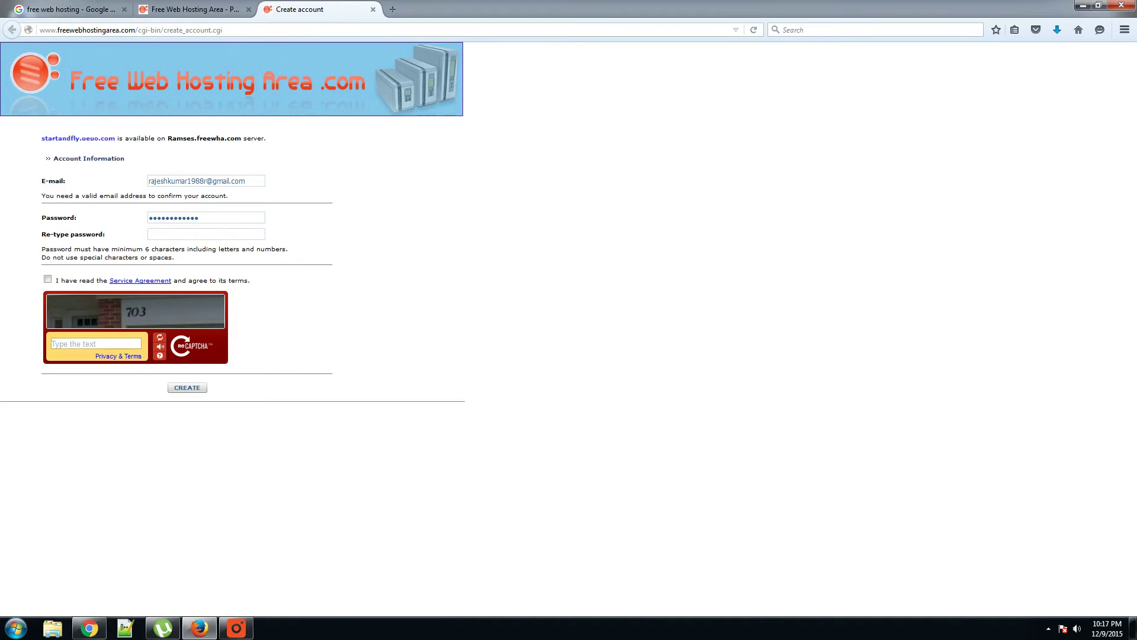
pyautogui.moveTo(202, 218); pyautogui.dragTo(9, 220)
pyautogui.press('BackSpace')
pyautogui.write('••••••••••••••••••••••••')
# Step: Accept the service agreement, answer the captcha with 703, and submit the signup form
pyautogui.click(47, 279)
pyautogui.click(78, 349)
pyautogui.write('703')
pyautogui.click(191, 390)
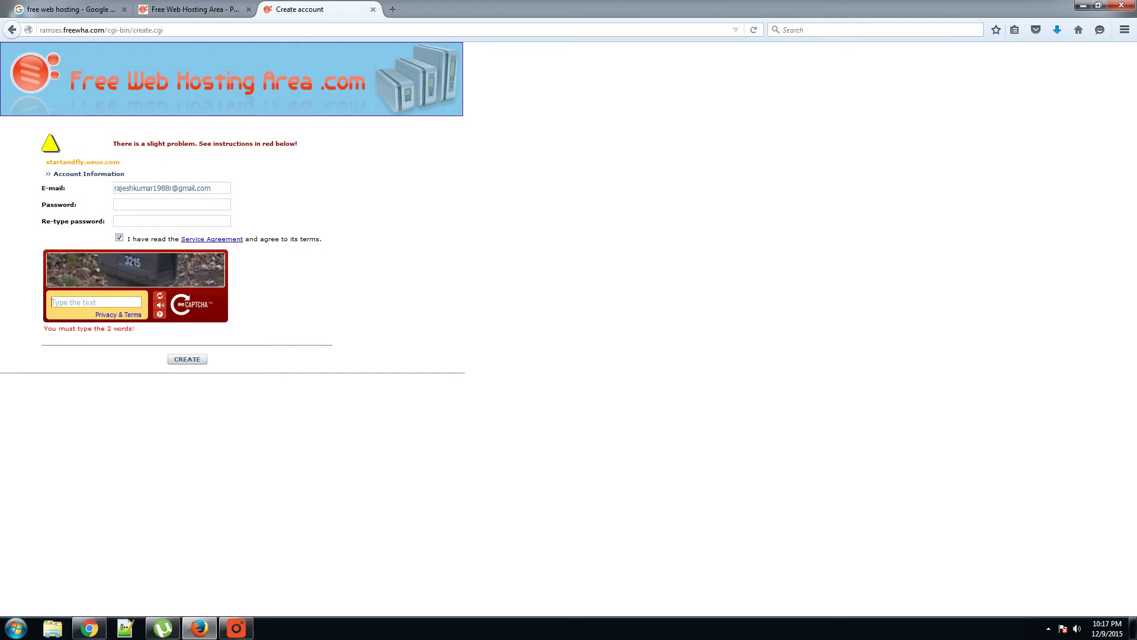
# Step: After the error, enter the new captcha 3215 and re-enter the password in both fields
pyautogui.write('3215')
pyautogui.click(172, 204)
pyautogui.write('••••••••••••')
pyautogui.press('Tab')
pyautogui.write('••••••••••••')
# Step: Create the account, dismiss the save-login prompt, and select the listed username, password and FTP details
pyautogui.click(183, 359)
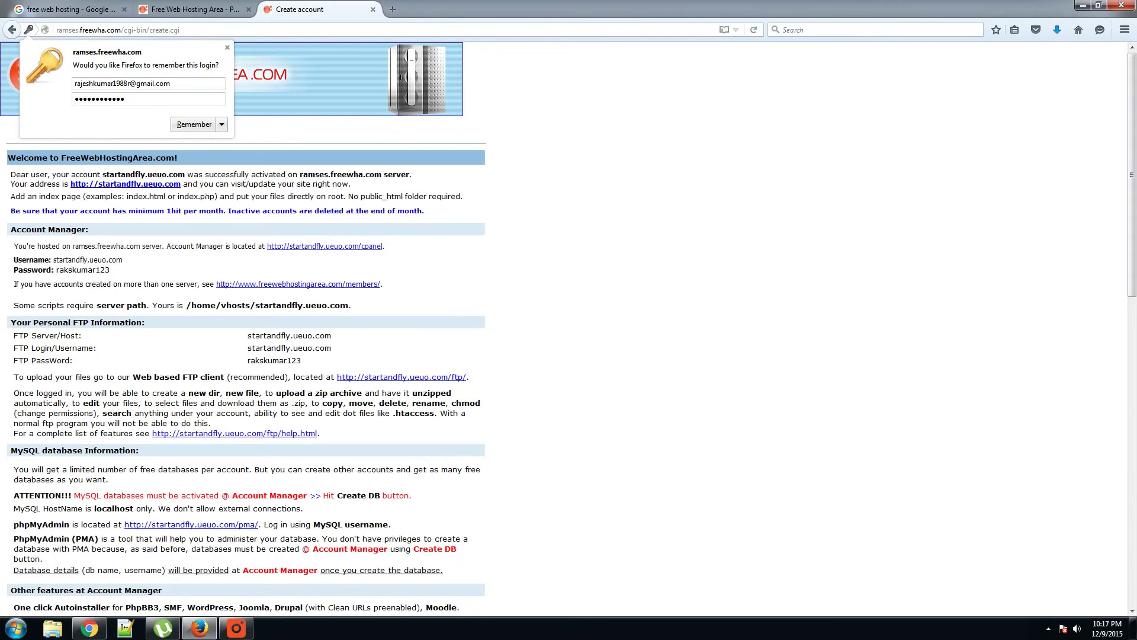
pyautogui.click(227, 48)
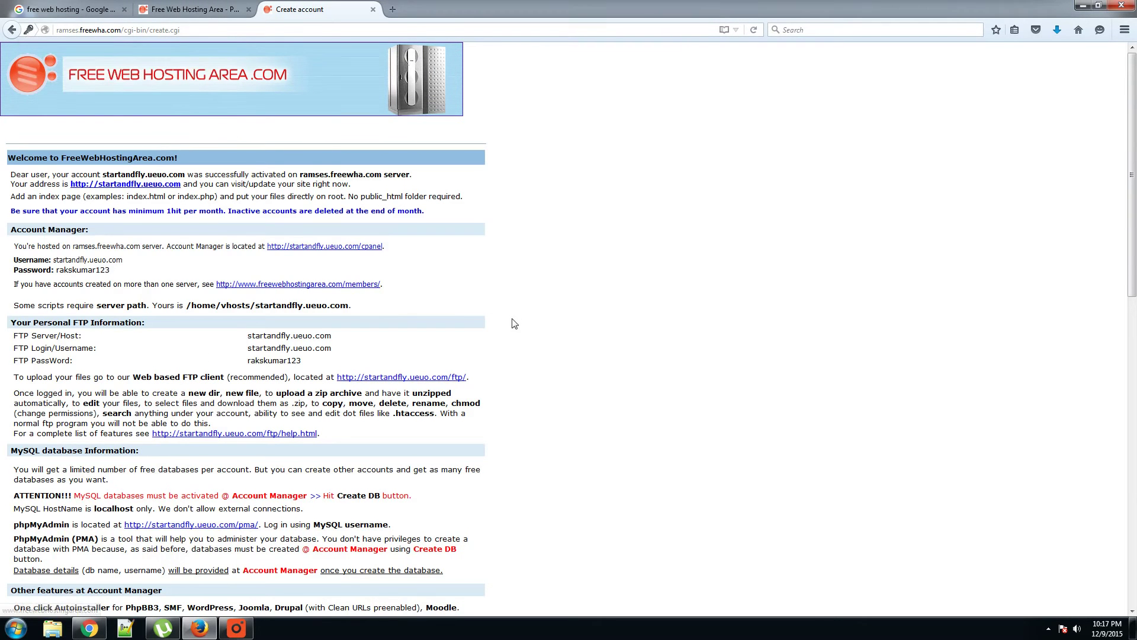
pyautogui.moveTo(52, 259); pyautogui.dragTo(125, 264)
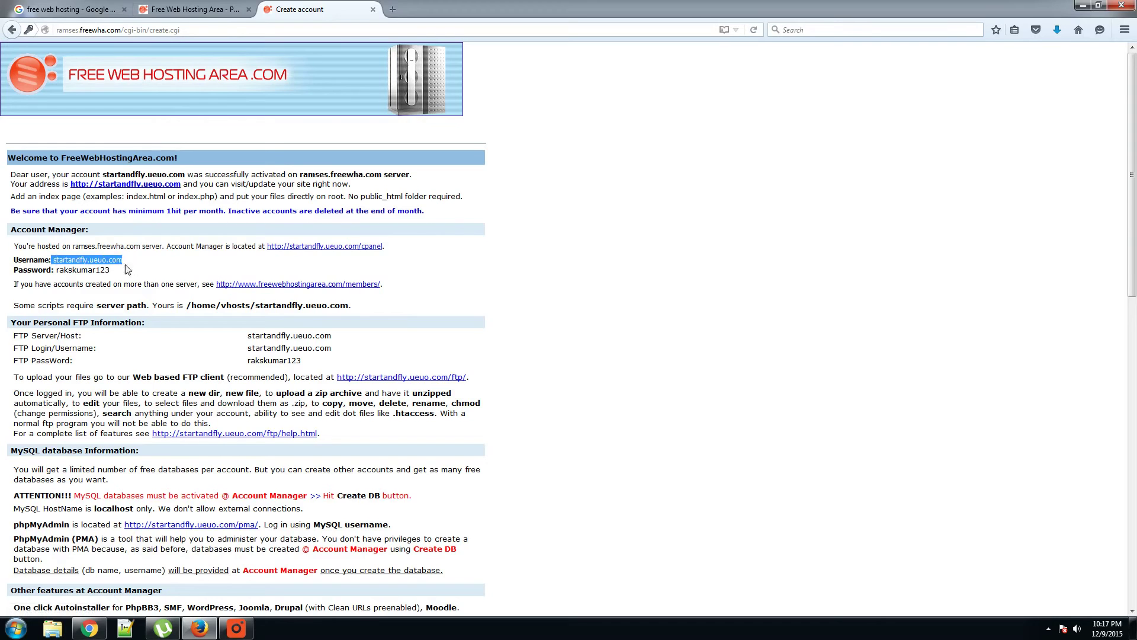
pyautogui.moveTo(56, 269); pyautogui.dragTo(145, 276)
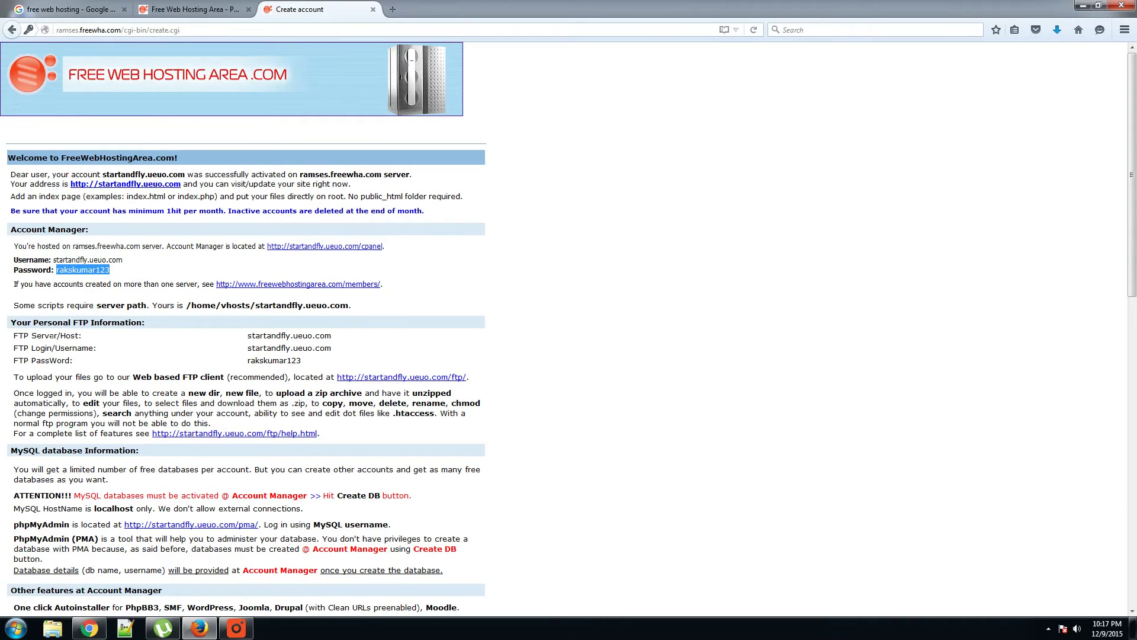
pyautogui.moveTo(18, 335); pyautogui.dragTo(95, 340)
pyautogui.moveTo(18, 347); pyautogui.dragTo(286, 363)
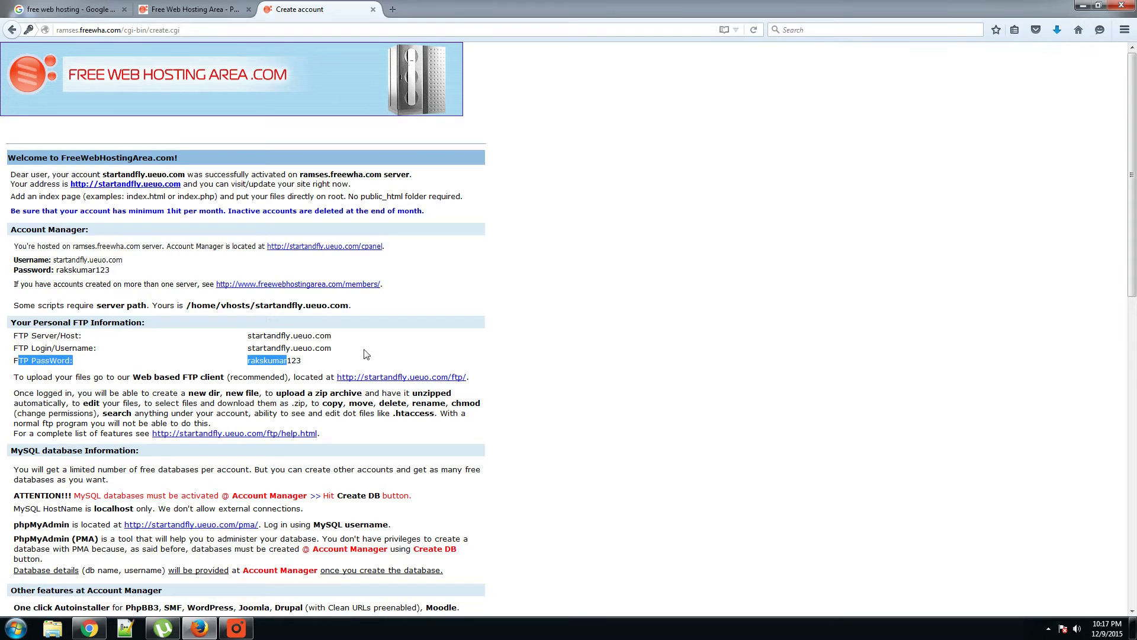
pyautogui.rightClick(343, 247)
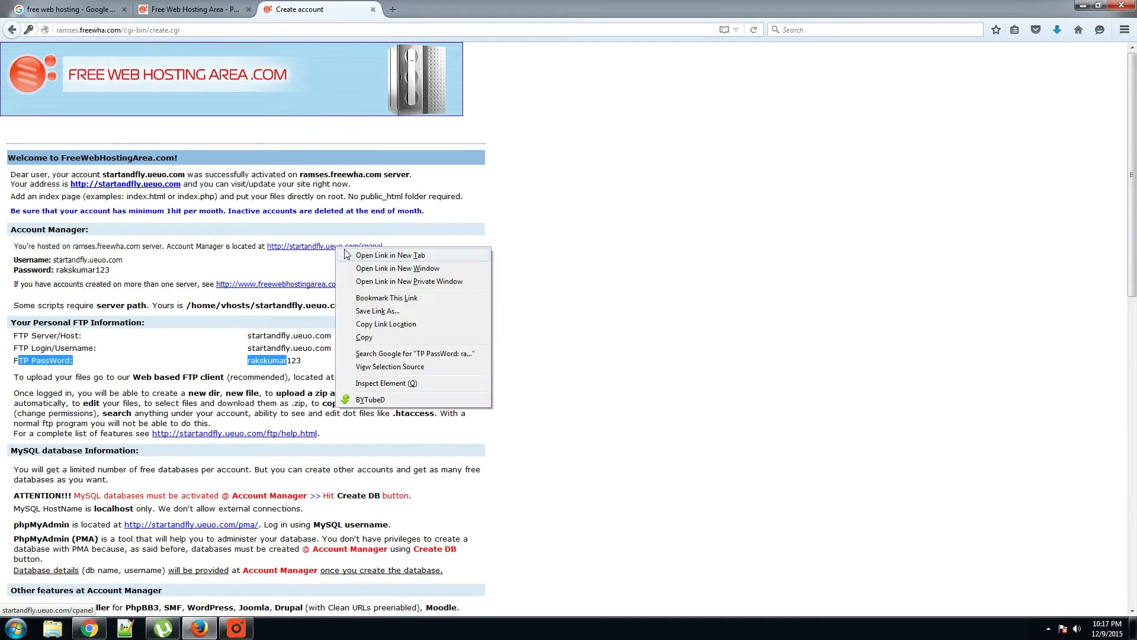
pyautogui.press('Escape')
# Step: Open the Account Manager login in a new tab and copy the FTP server host name
pyautogui.click(427, 9)
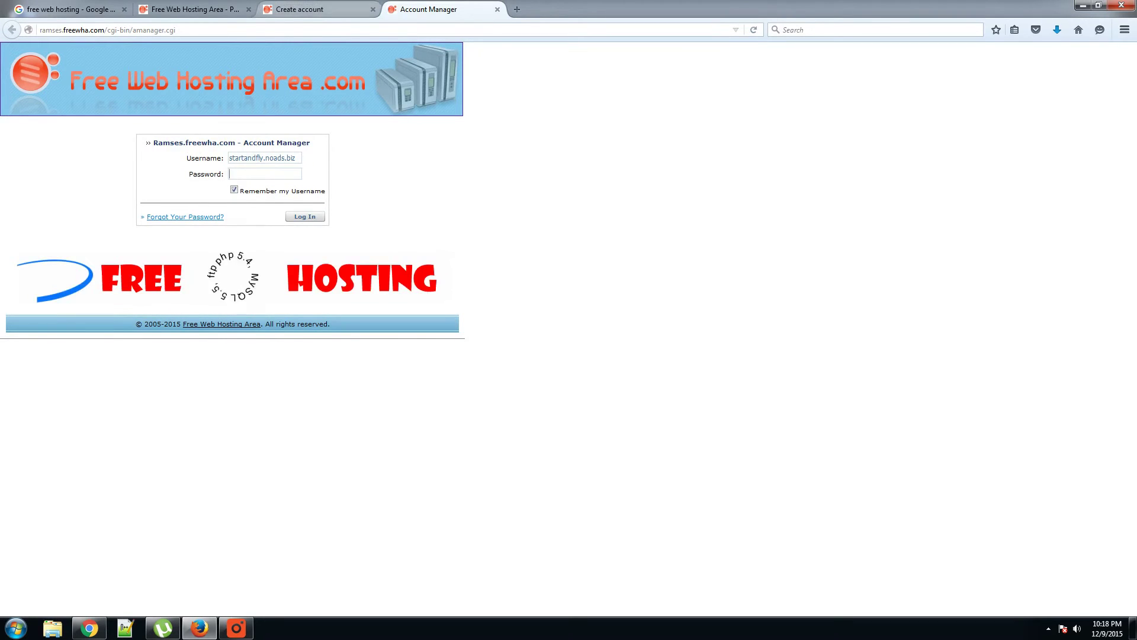
pyautogui.click(319, 9)
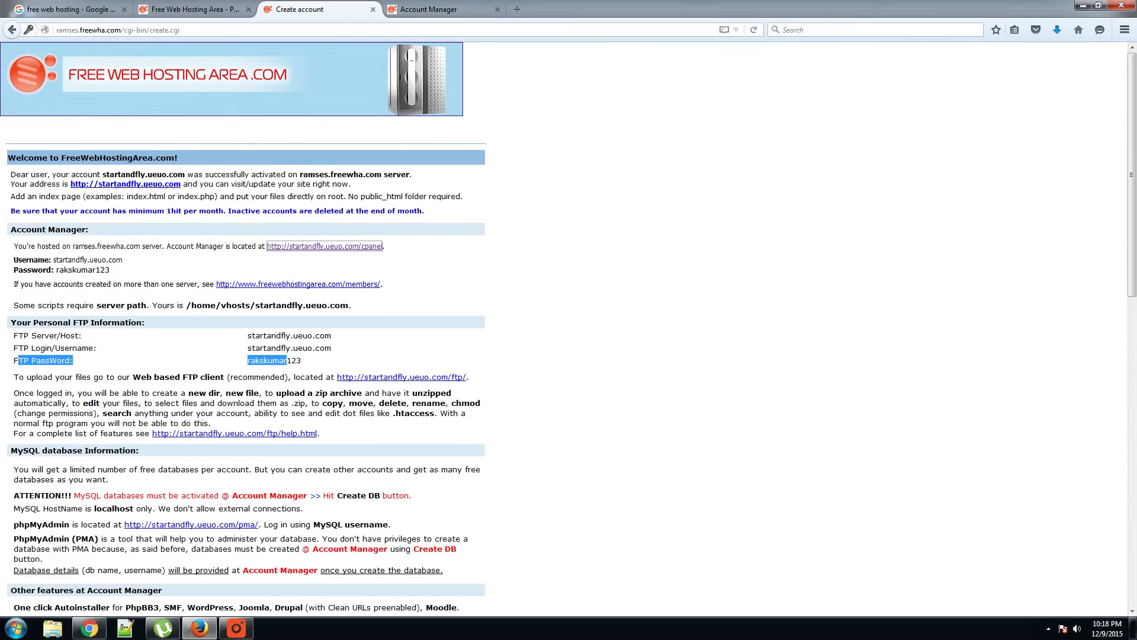
pyautogui.moveTo(246, 336); pyautogui.dragTo(332, 336)
pyautogui.hotkey('ctrl', 'c')
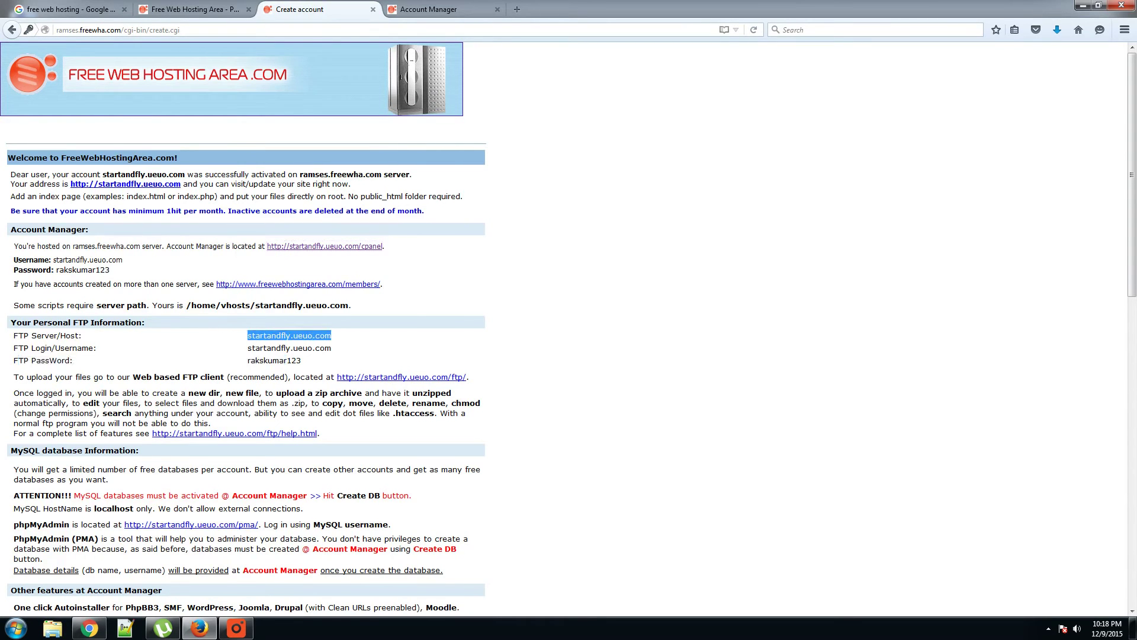
pyautogui.click(428, 9)
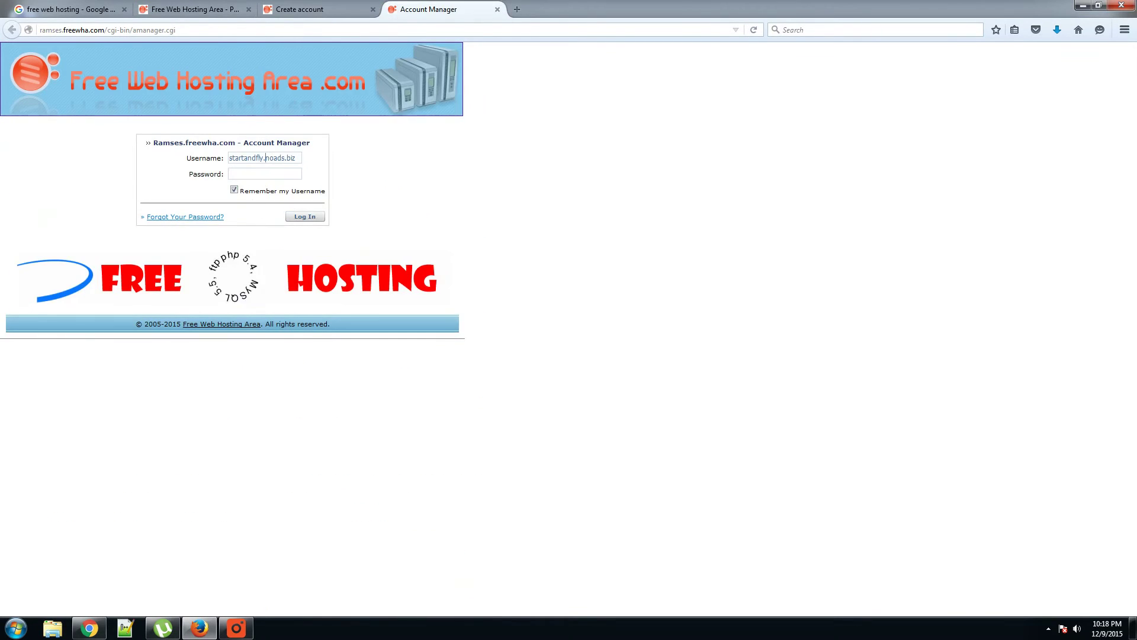
# Step: Log in to the Account Manager with username startandfly.ueuo.com and the account password
pyautogui.doubleClick(265, 158)
pyautogui.hotkey('ctrl', 'a')
pyautogui.press('BackSpace')
pyautogui.hotkey('ctrl', 'v')
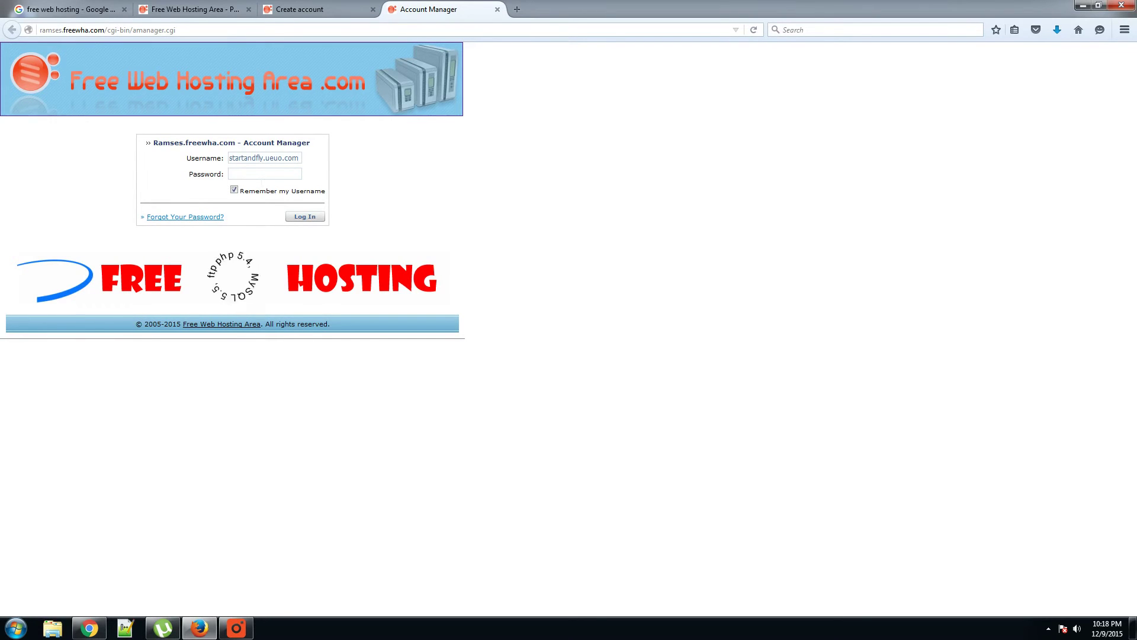
pyautogui.click(265, 173)
pyautogui.write('***********')
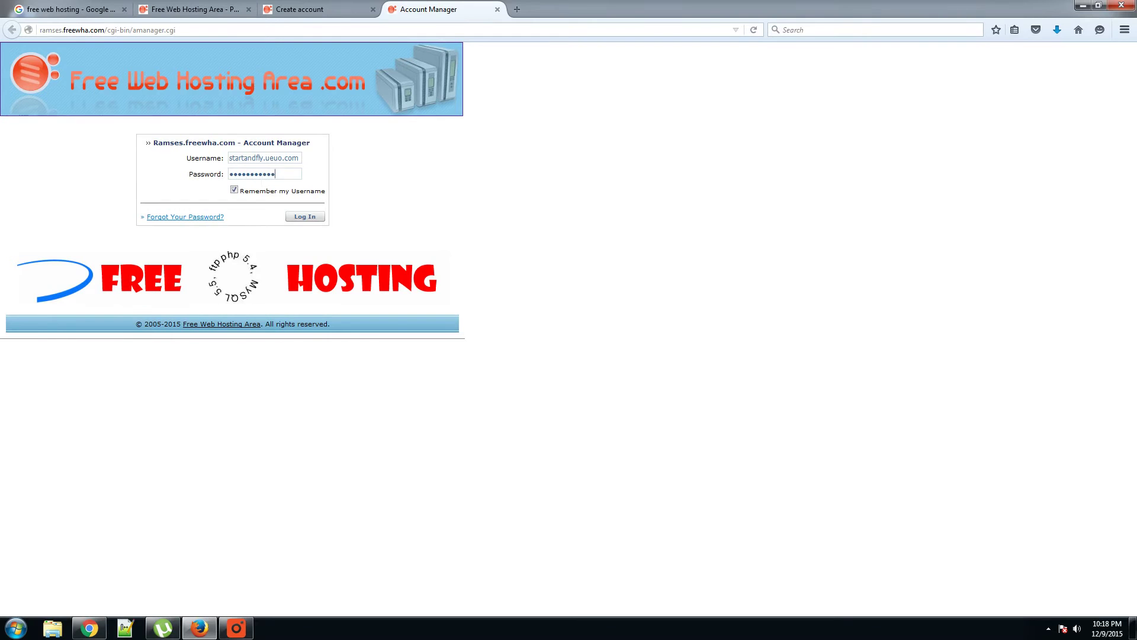
pyautogui.write('*')
pyautogui.press('Return')
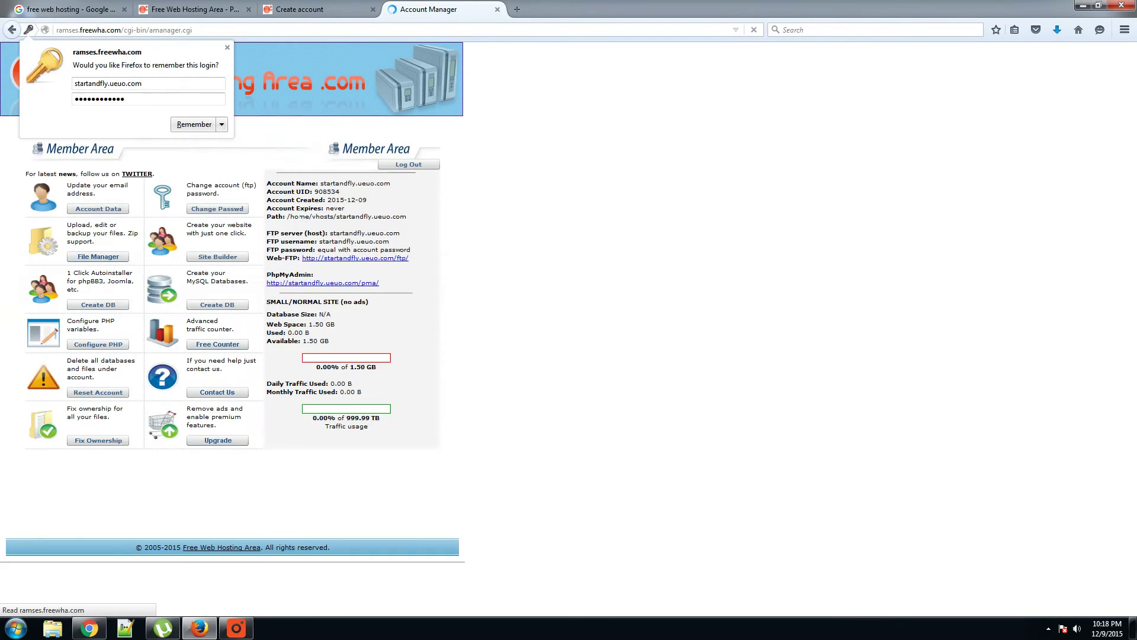
# Step: Dismiss the save-login prompt and open the File Manager in a new tab
pyautogui.click(185, 118)
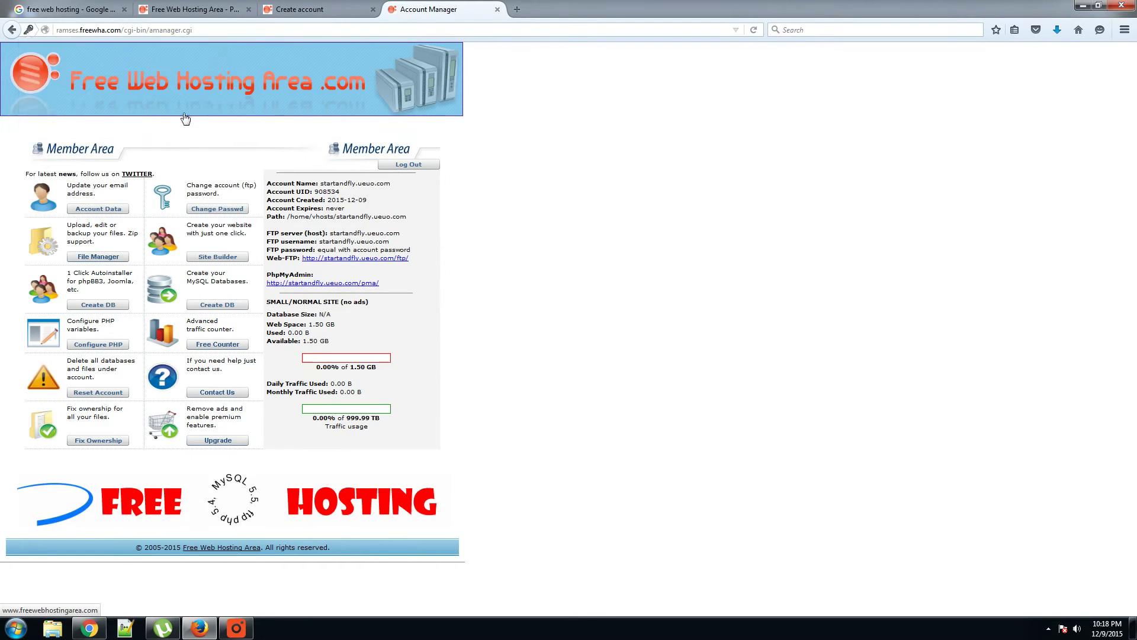
pyautogui.rightClick(96, 258)
pyautogui.click(113, 263)
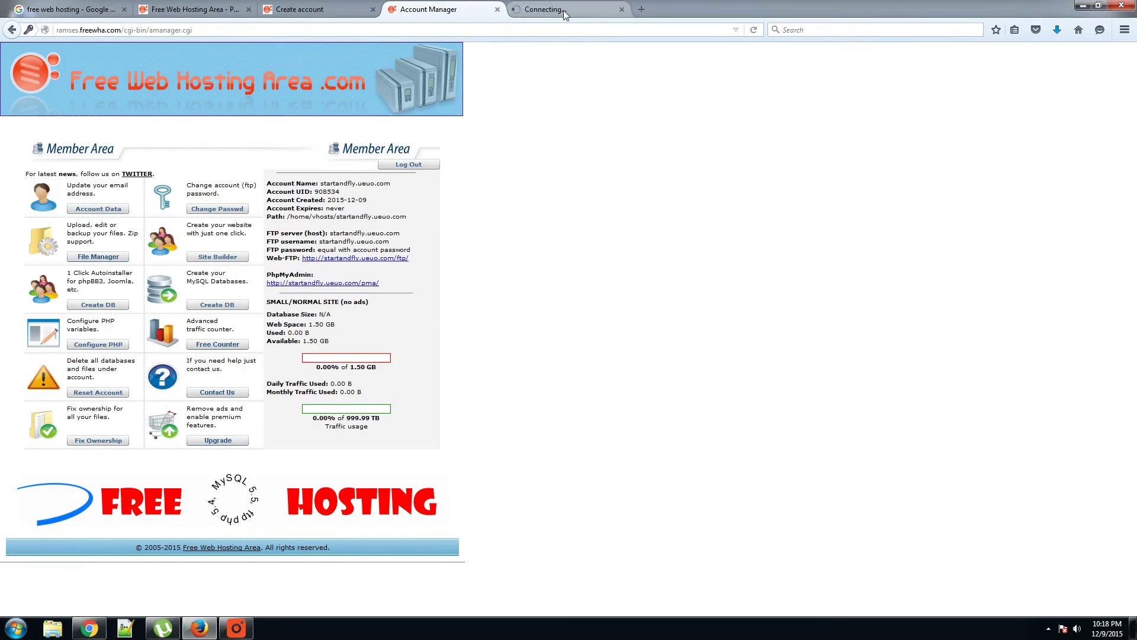
pyautogui.click(564, 12)
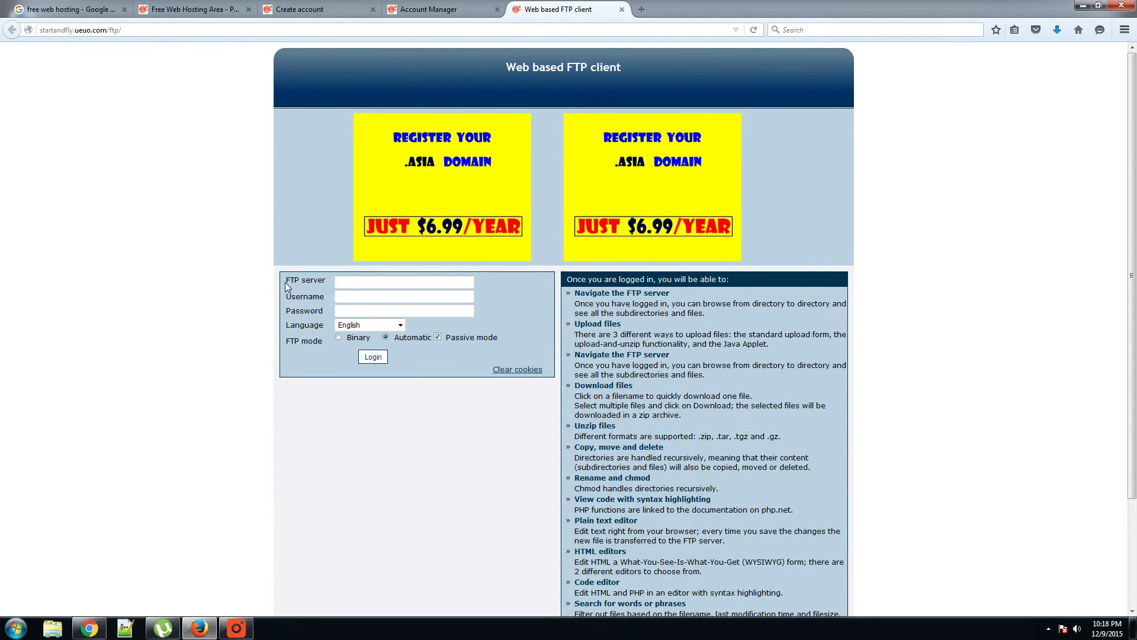
pyautogui.click(314, 9)
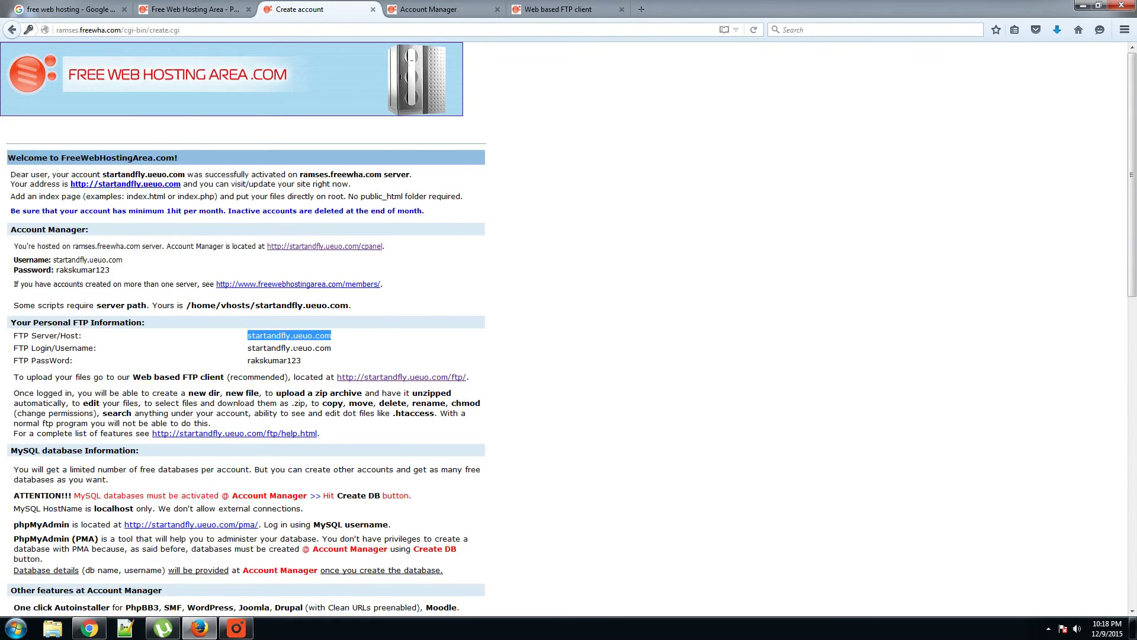
# Step: Log in to the web FTP client with server and username startandfly.ueuo.com plus the password
pyautogui.hotkey('ctrl', 'Tab')
pyautogui.hotkey('ctrl', 'Tab')
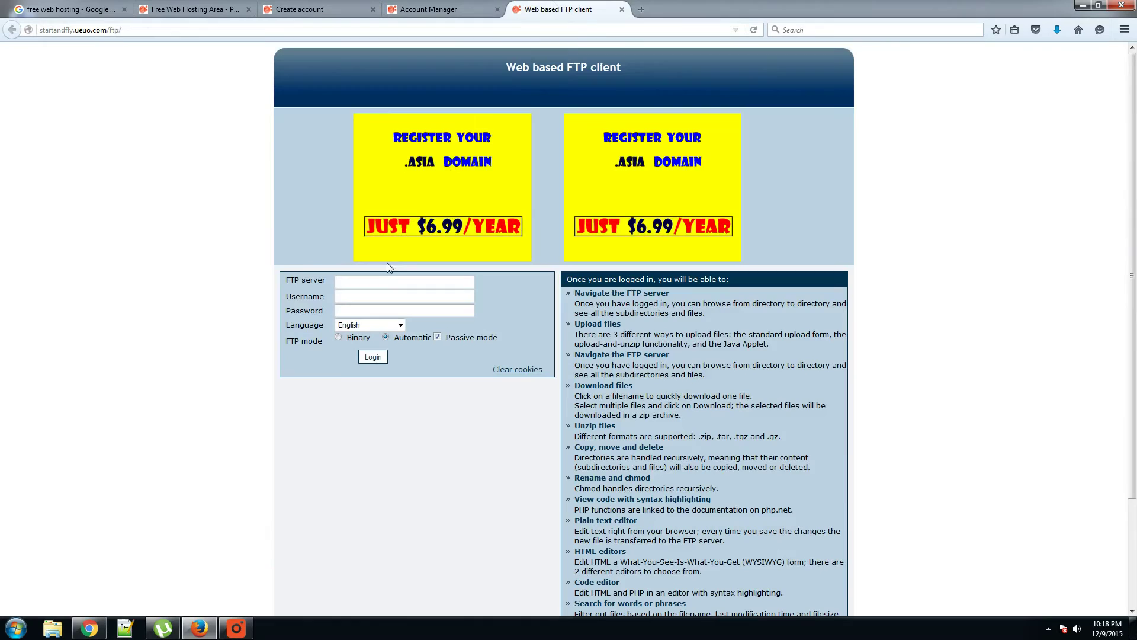
pyautogui.click(391, 282)
pyautogui.hotkey('ctrl', 'v')
pyautogui.press('Tab')
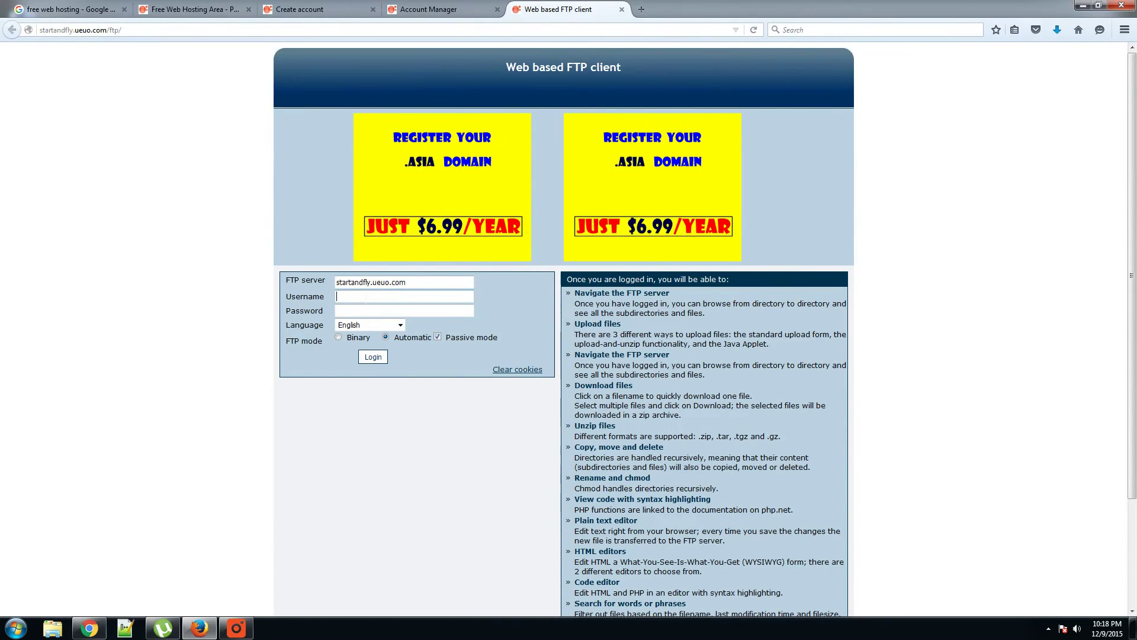
pyautogui.hotkey('ctrl', 'v')
pyautogui.write('•')
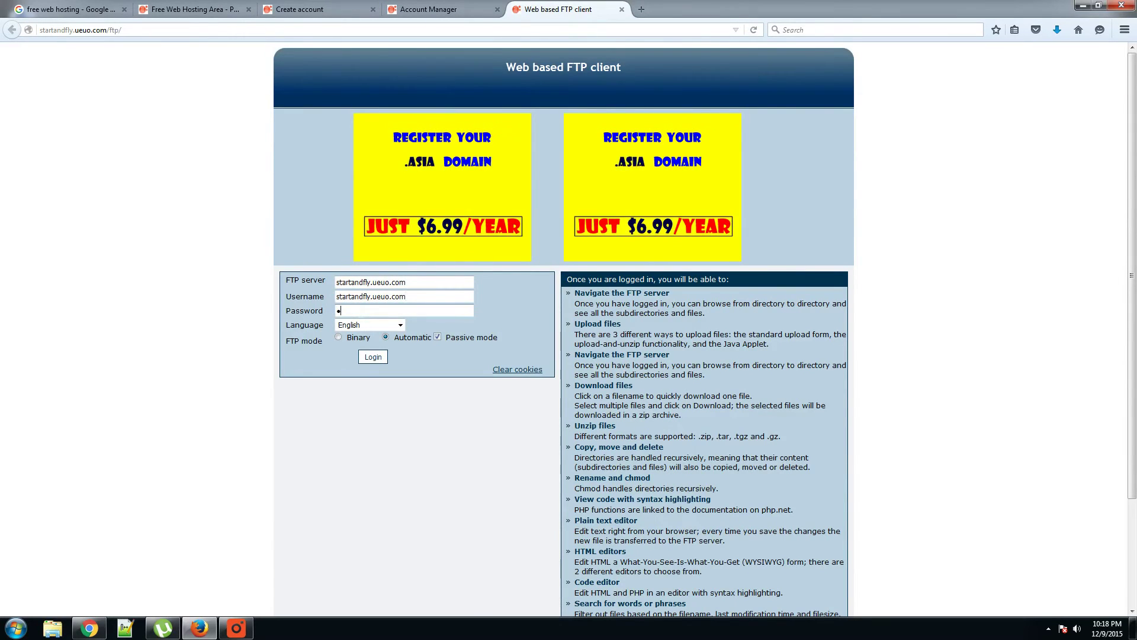
pyautogui.write('••••••••••')
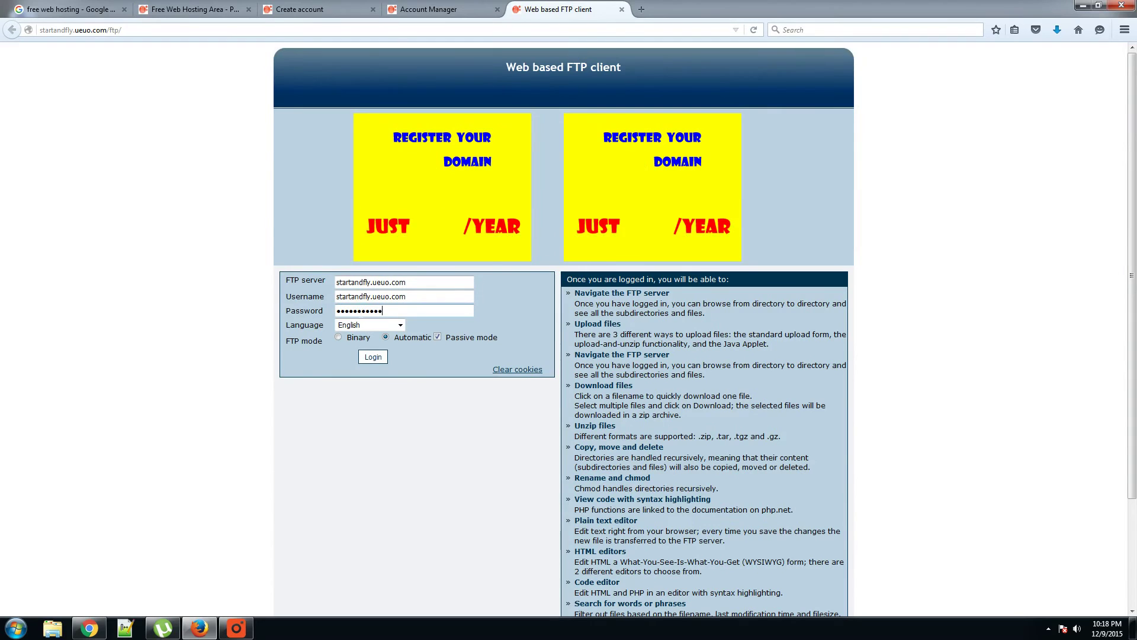
pyautogui.write('•')
pyautogui.press('Return')
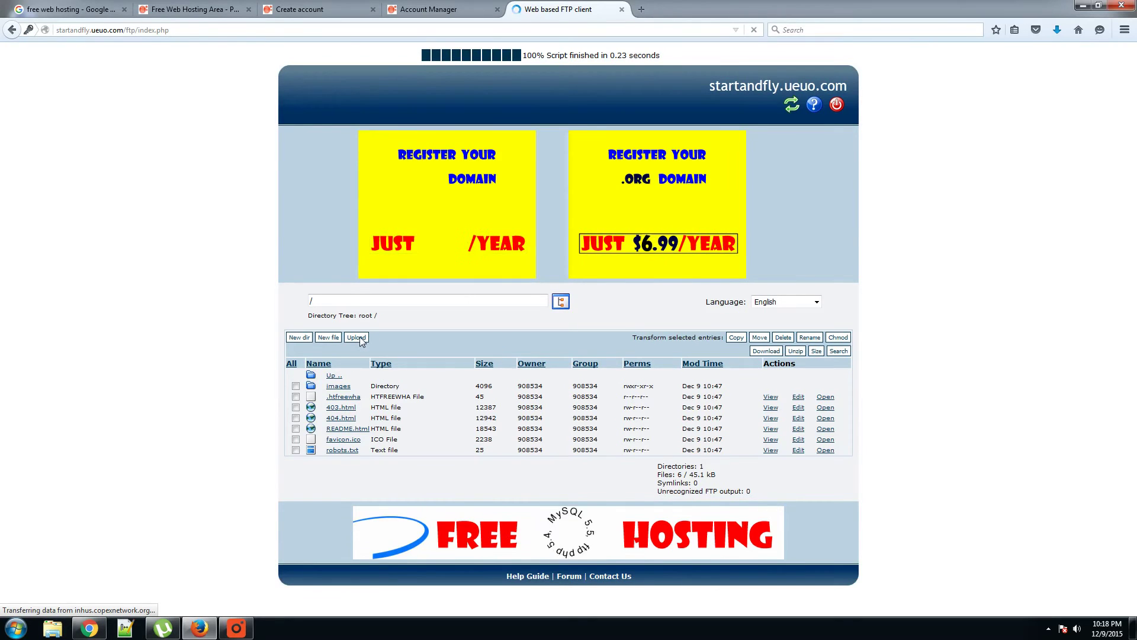
# Step: Upload testing.apk from the Desktop to the FTP root directory
pyautogui.click(357, 338)
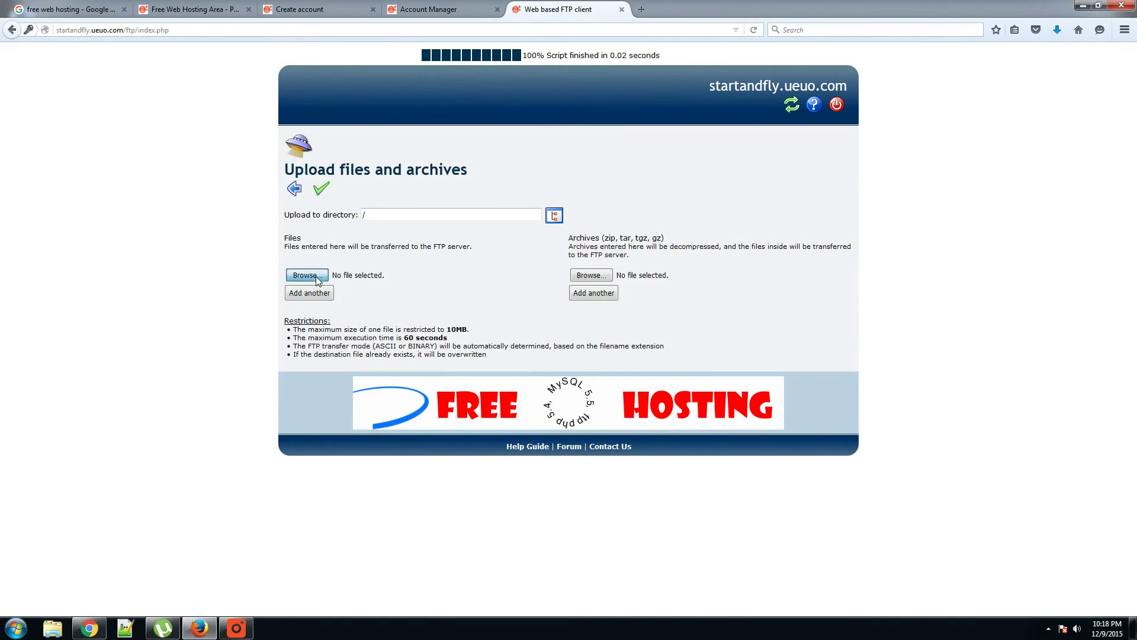
pyautogui.click(306, 276)
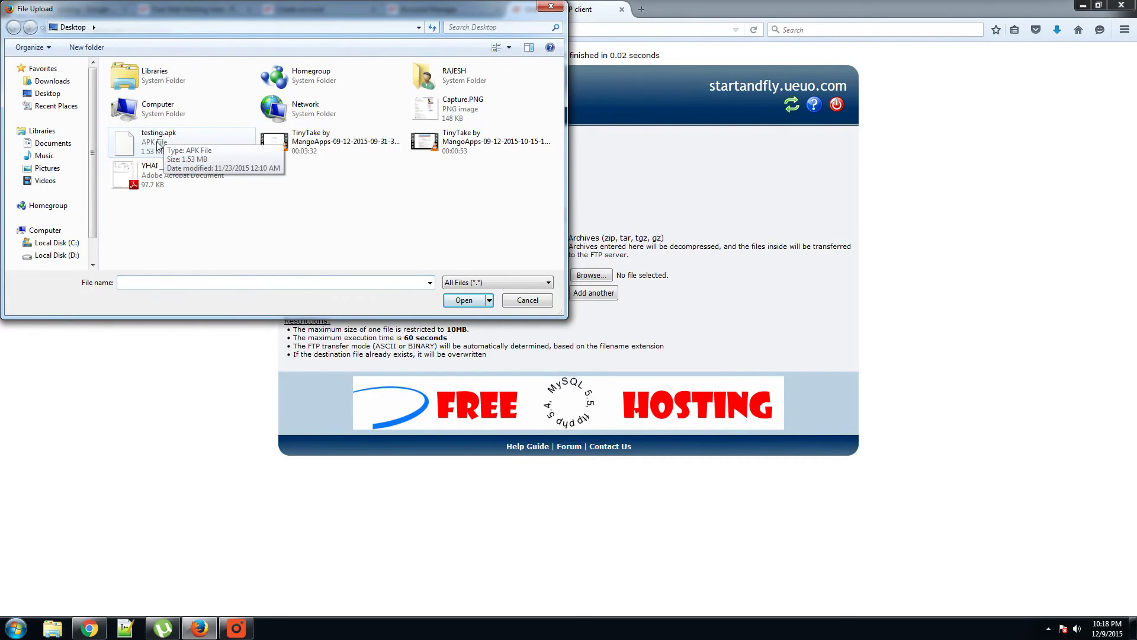
pyautogui.click(159, 139)
pyautogui.click(464, 300)
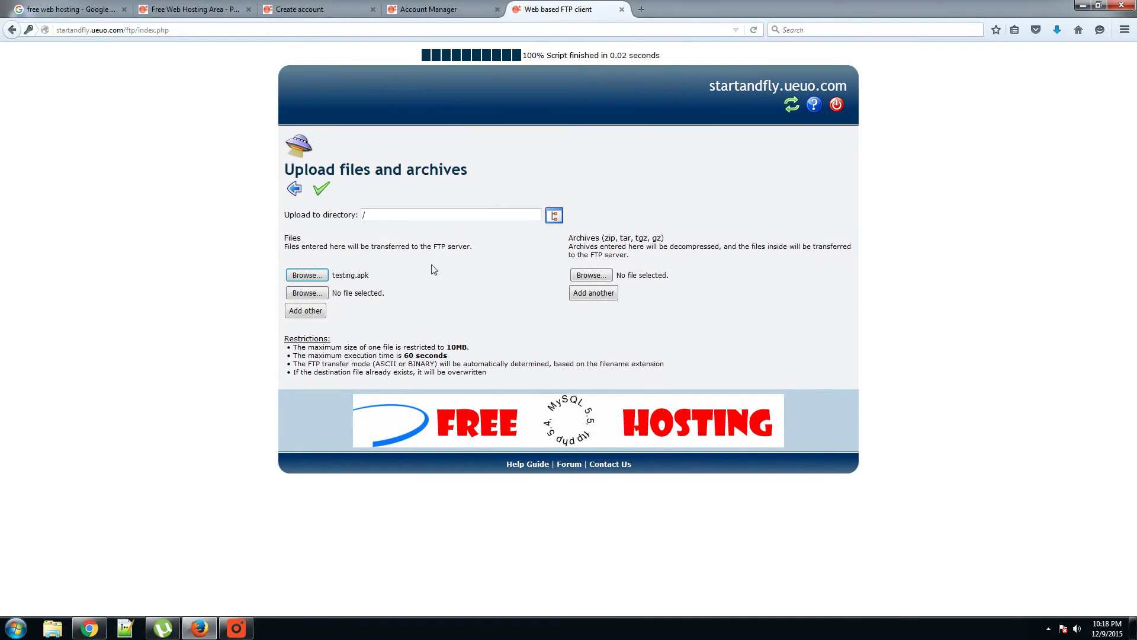
pyautogui.click(322, 191)
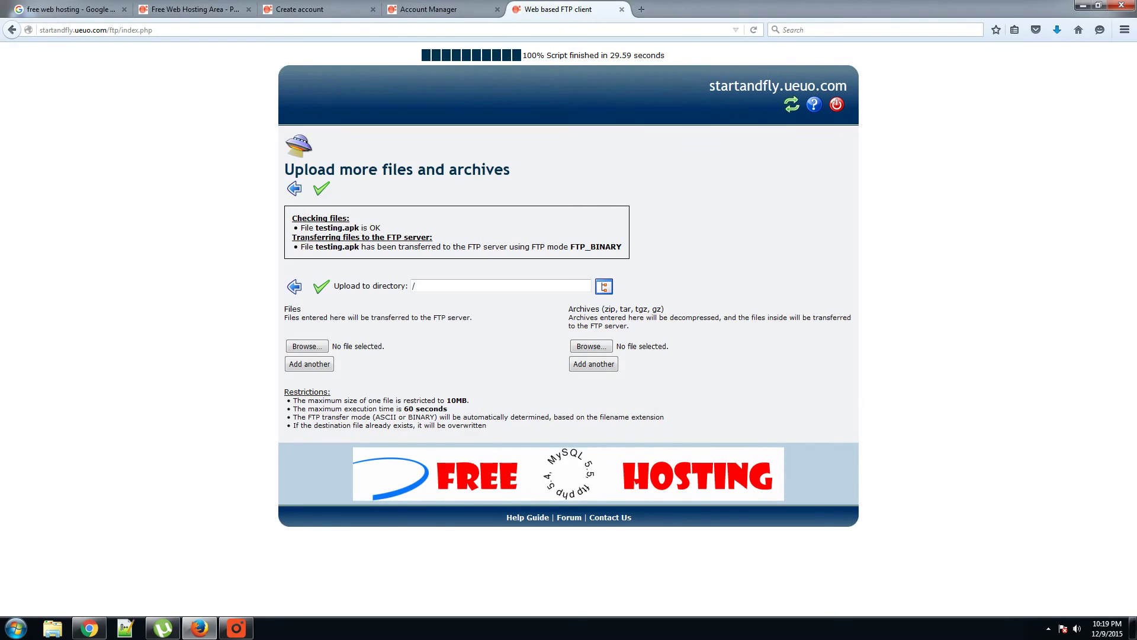
# Step: Copy the web FTP client's address from the address bar
pyautogui.moveTo(301, 228); pyautogui.dragTo(384, 227)
pyautogui.click(256, 247)
pyautogui.moveTo(152, 30); pyautogui.dragTo(39, 29)
pyautogui.hotkey('ctrl', 'c')
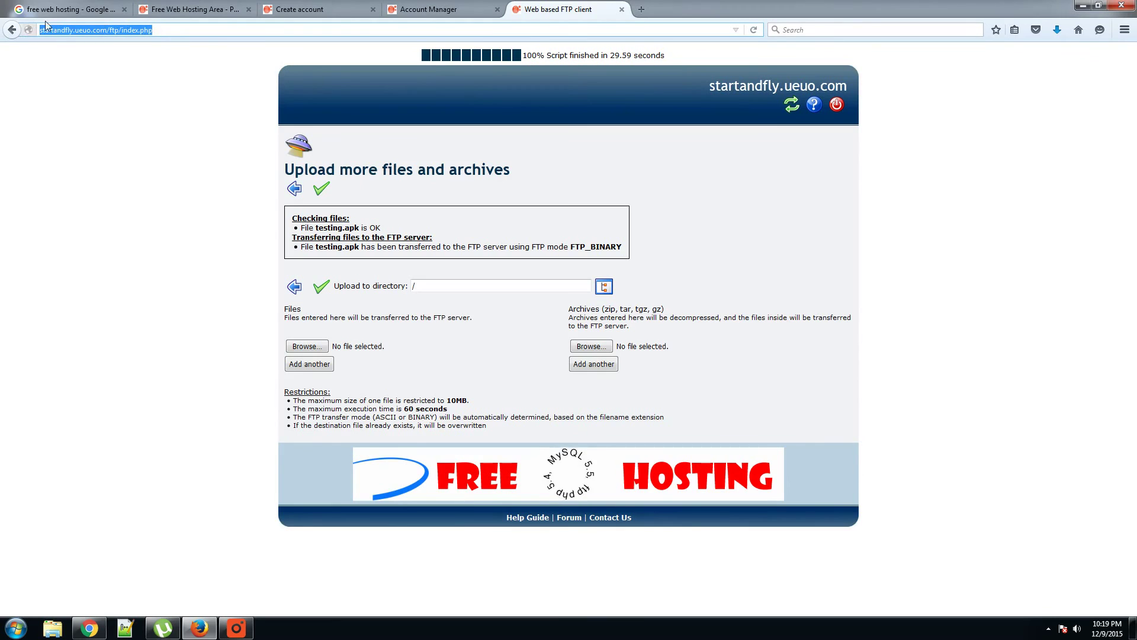
# Step: In a new tab, paste the address, remove ftp/index.php, and start typing testing/ind
pyautogui.click(642, 10)
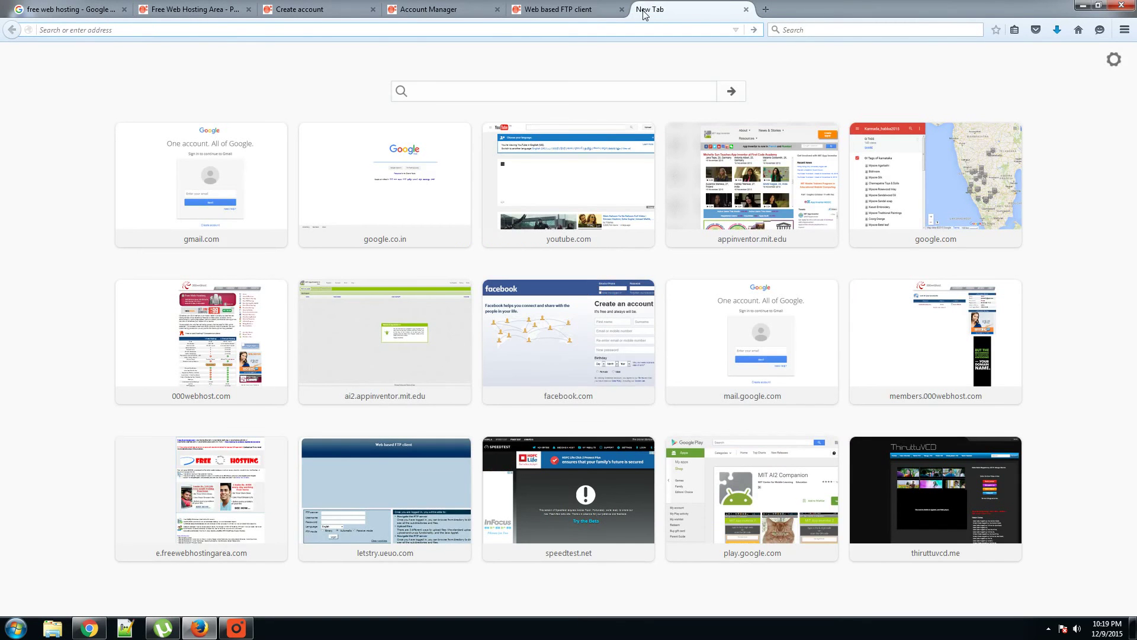
pyautogui.hotkey('ctrl', 'v')
pyautogui.moveTo(173, 29); pyautogui.dragTo(131, 29)
pyautogui.press('BackSpace')
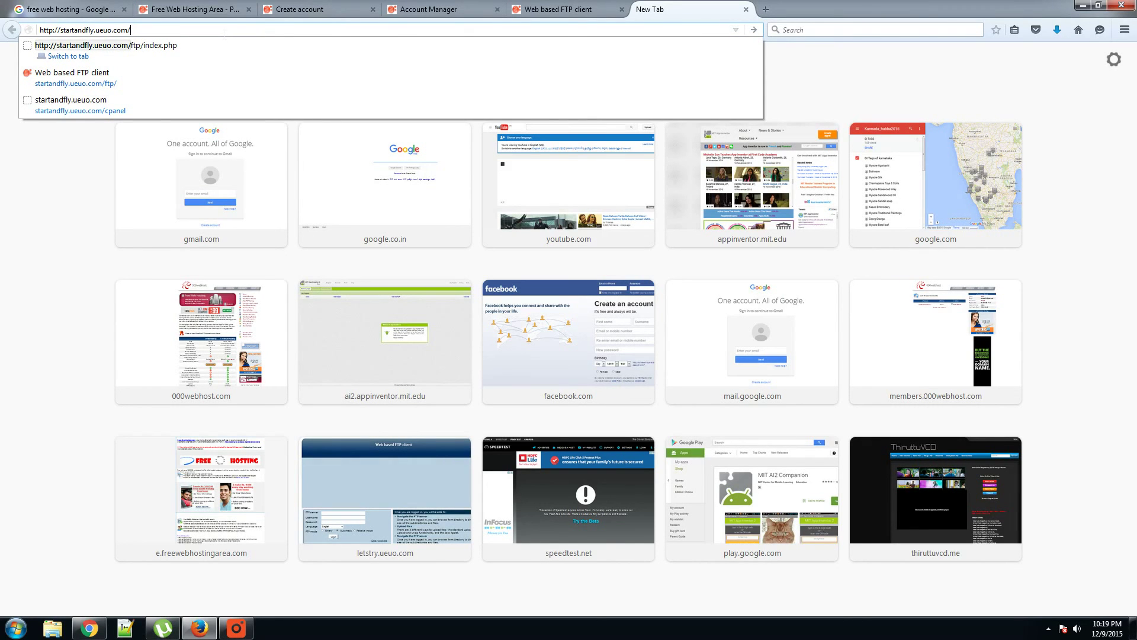
pyautogui.write('testing')
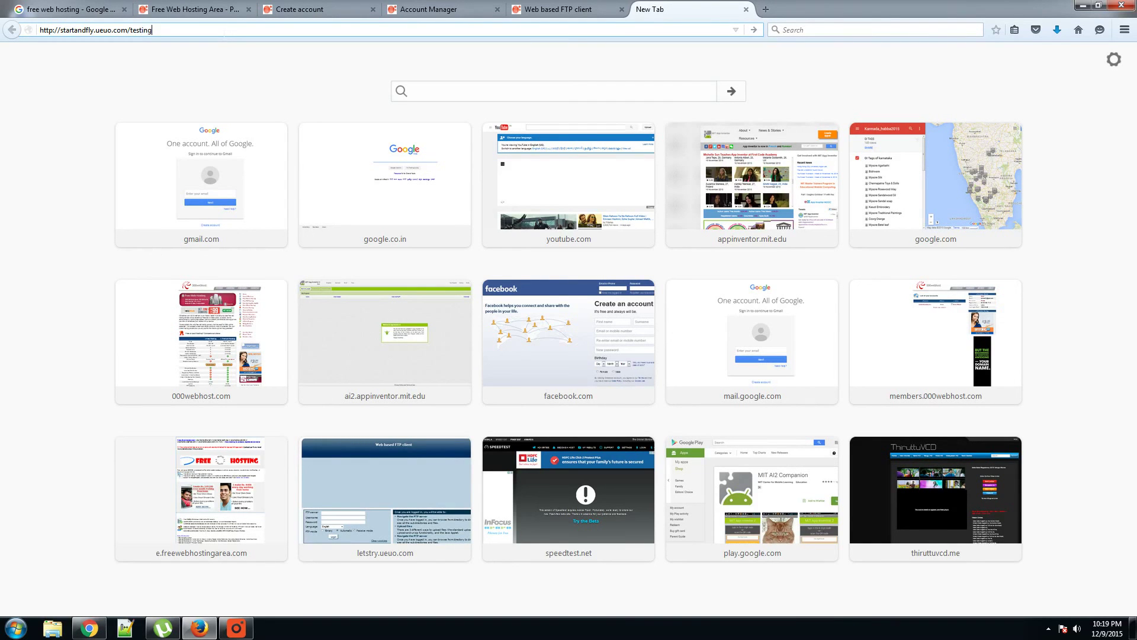
pyautogui.write('/ind')
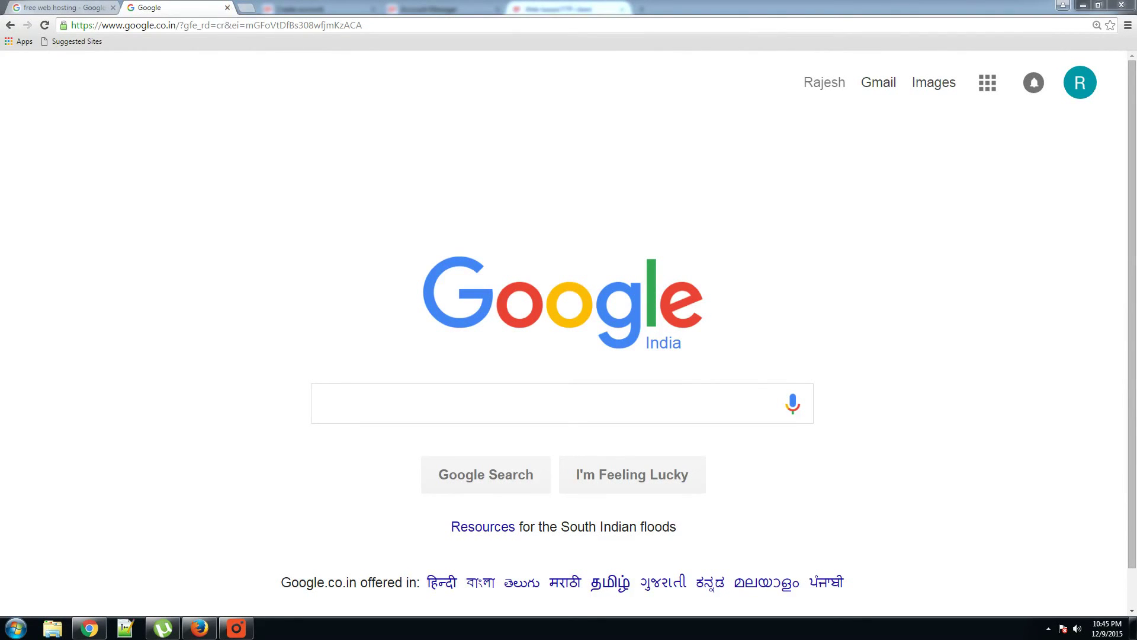
# Step: Paste the testing.apk public address into Chrome's address bar and load it to start the download
pyautogui.hotkey('alt', 'Tab')
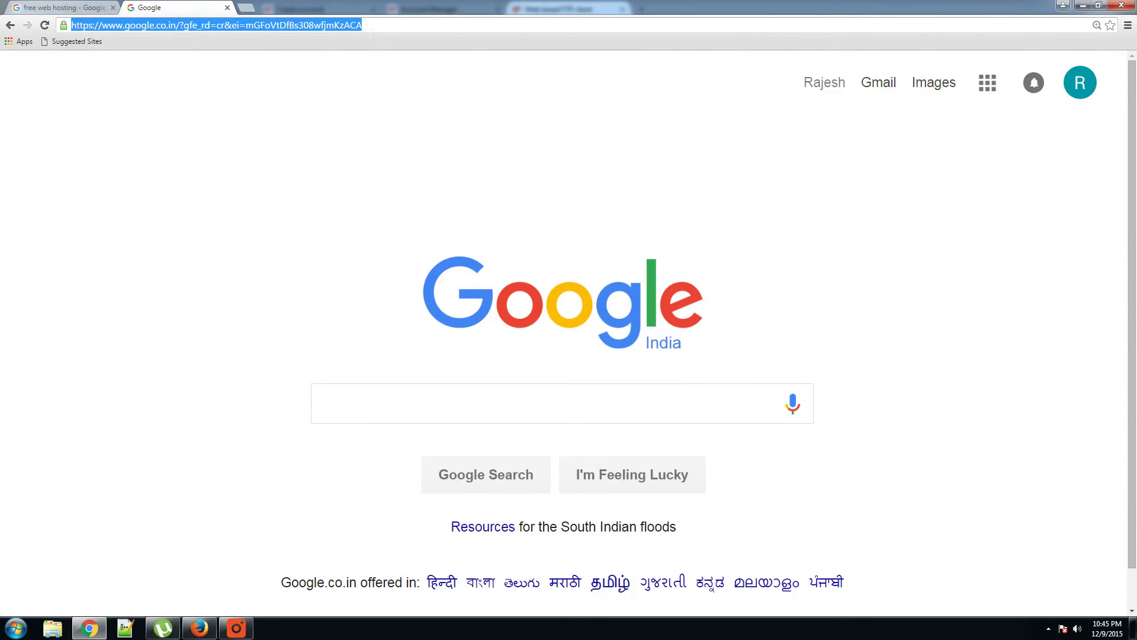
pyautogui.write('http://mehmedfc.uuuu.com/testing.apk')
pyautogui.press('Return')
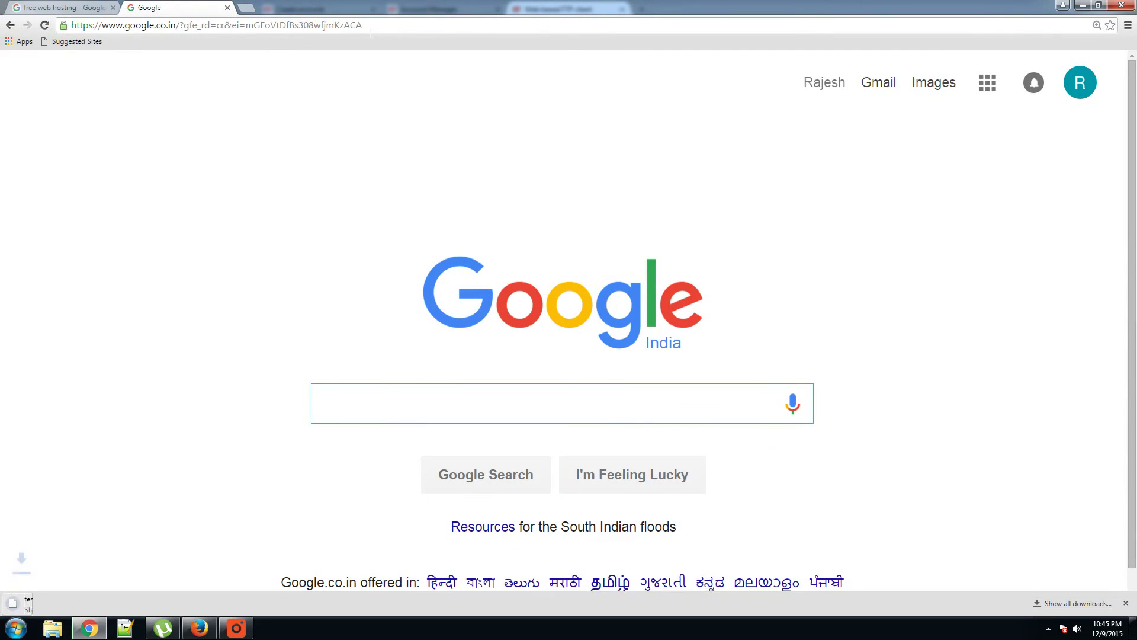